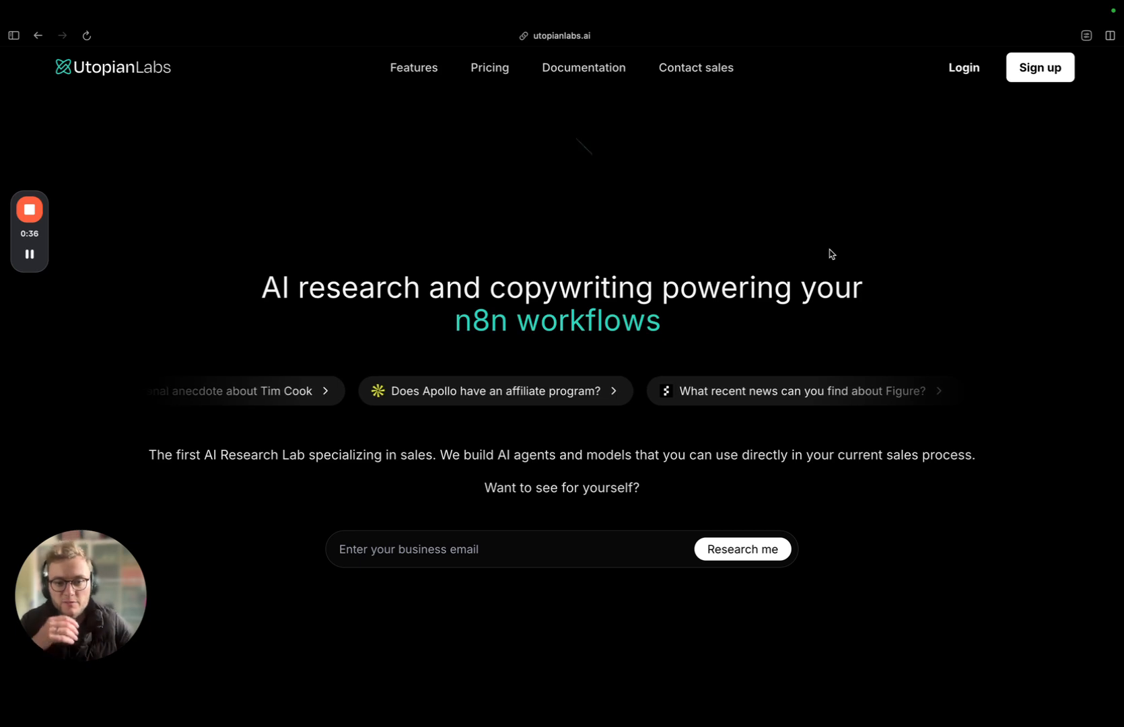
Step: Open the Utopian Labs documentation and examine the overview of the available R1 agents
left_click(591, 70)
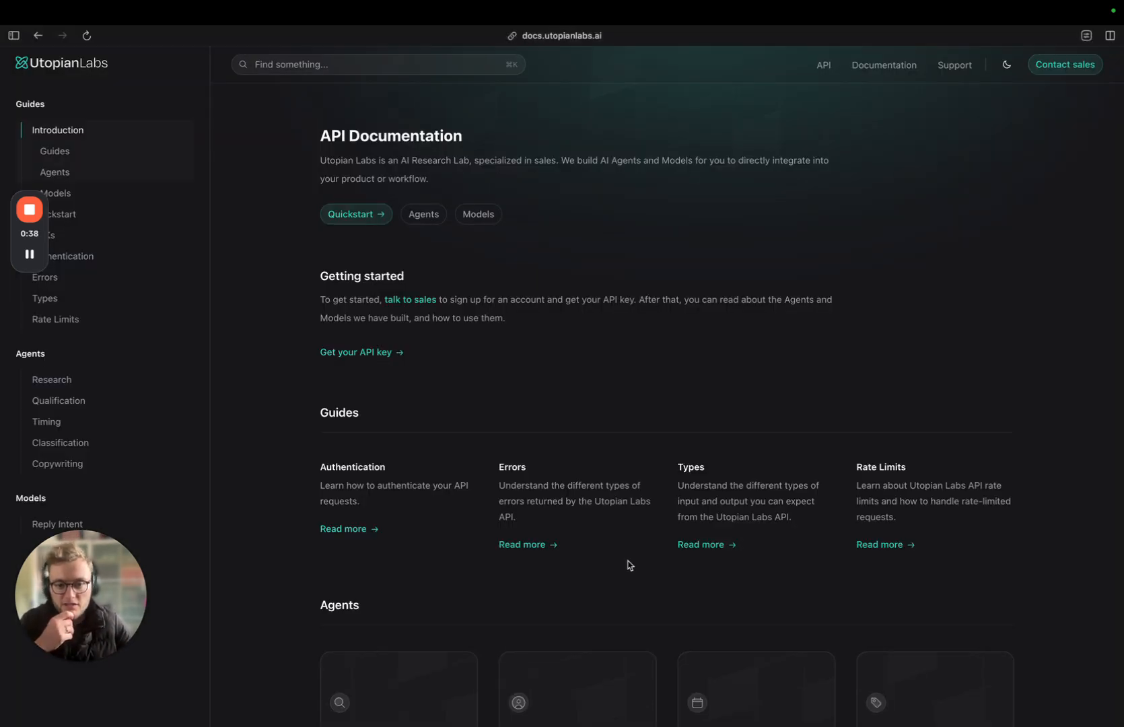
scroll(628, 564, "down", 5)
scroll(627, 564, "down", 2)
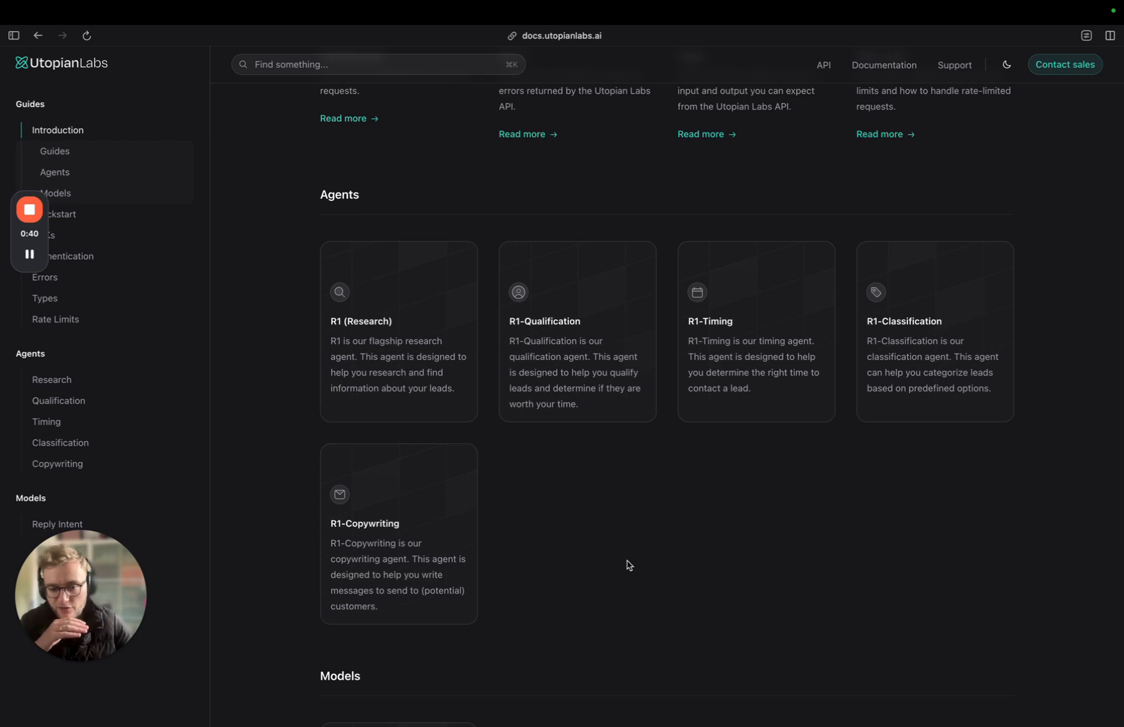
scroll(630, 565, "down", 1)
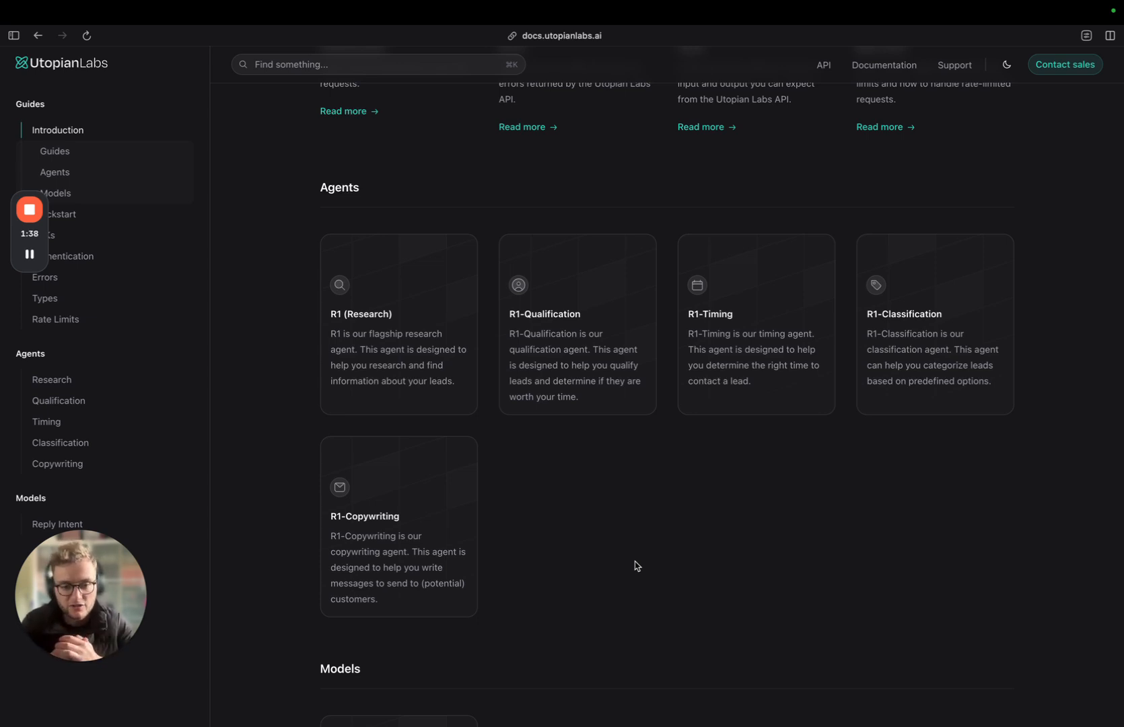
Step: Close the documentation, switch to the HubSpot contact record, and reload it to check the 4/17/2025 Qualification run's status
key("super+w")
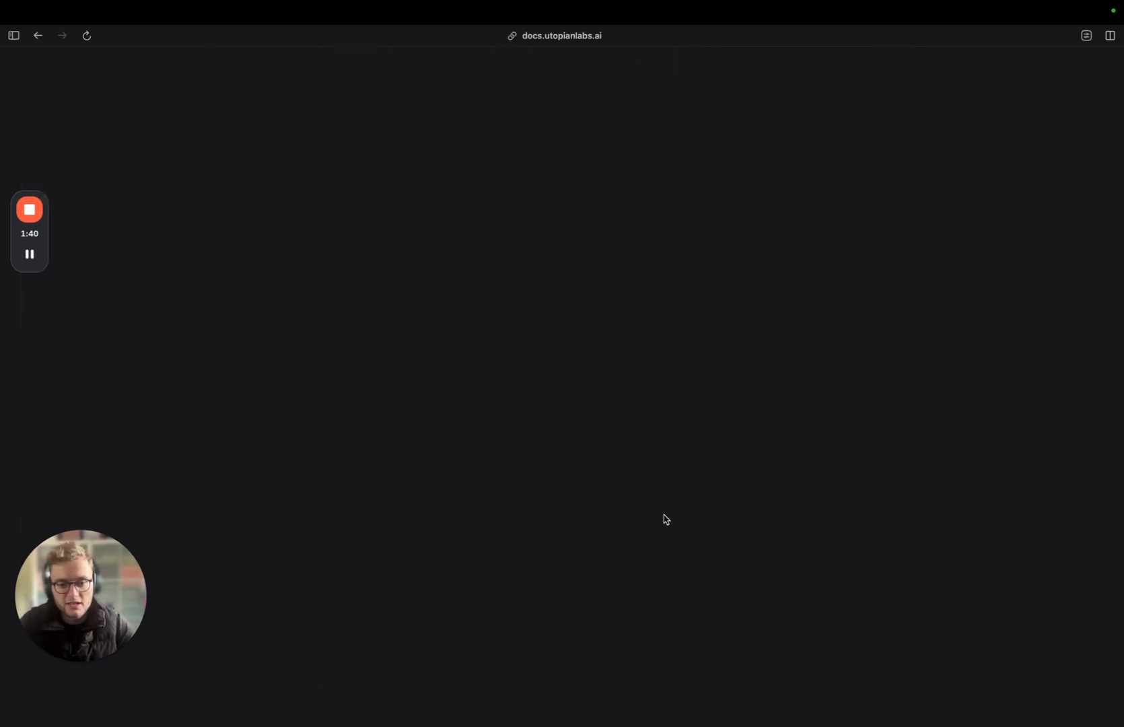
key("super+w")
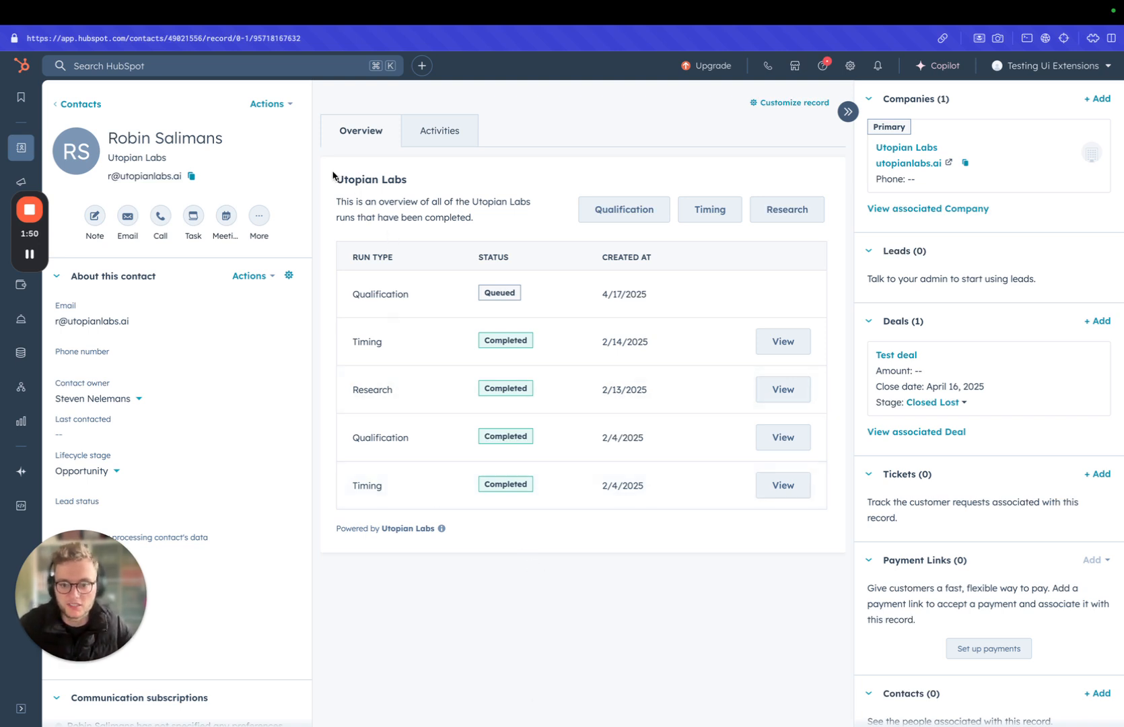
left_click_drag(332, 175, 410, 180)
left_click(423, 195)
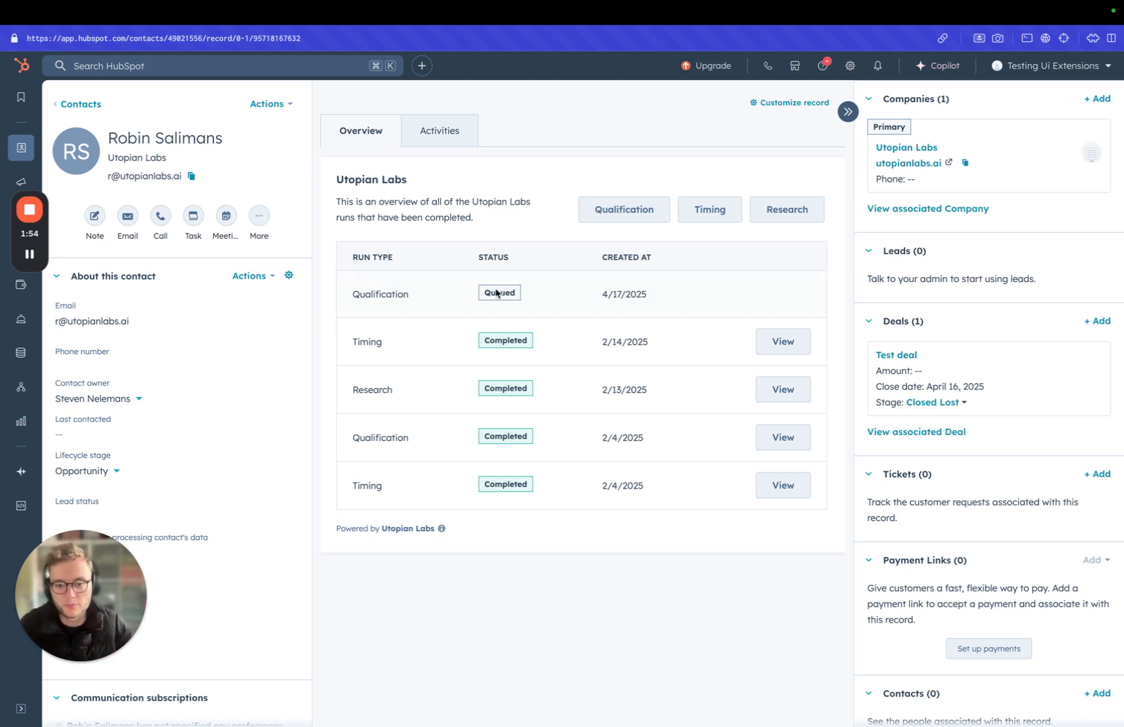
key("super+r")
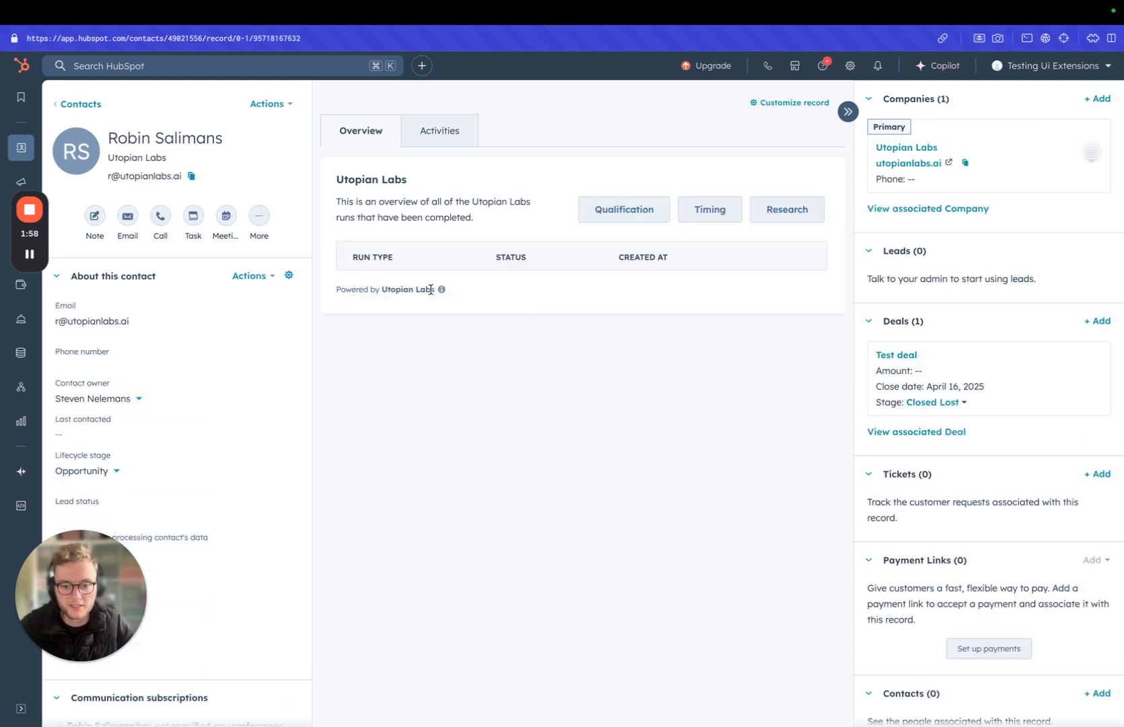
left_click_drag(351, 295, 503, 296)
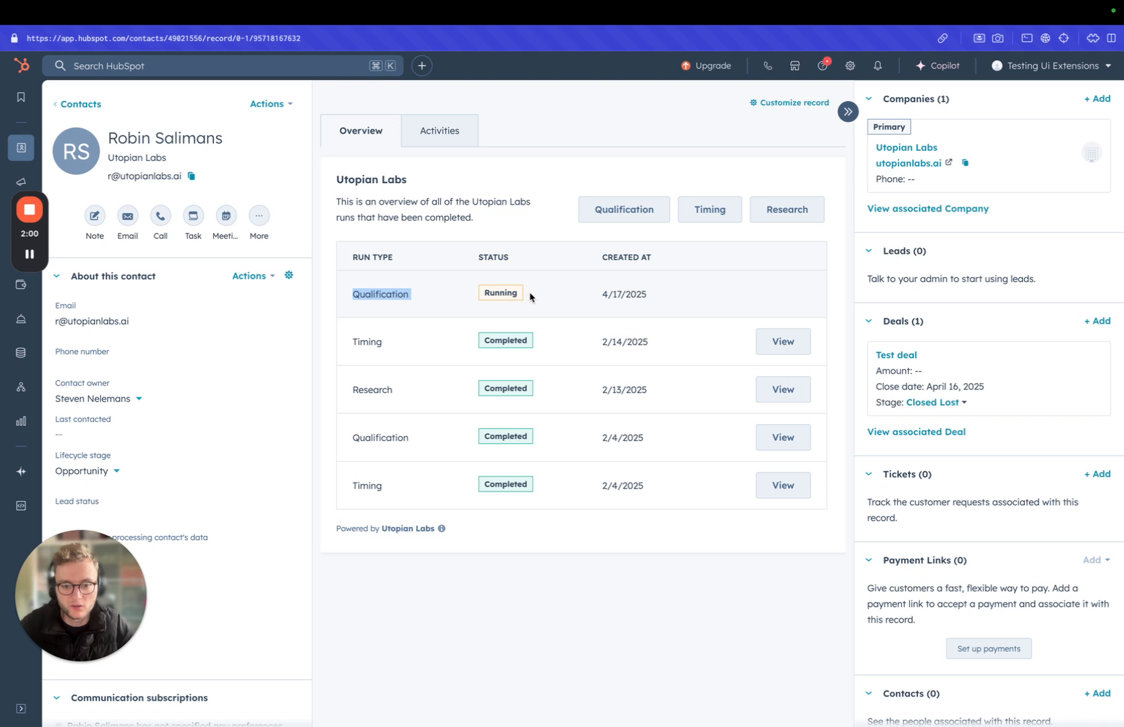
left_click(562, 295)
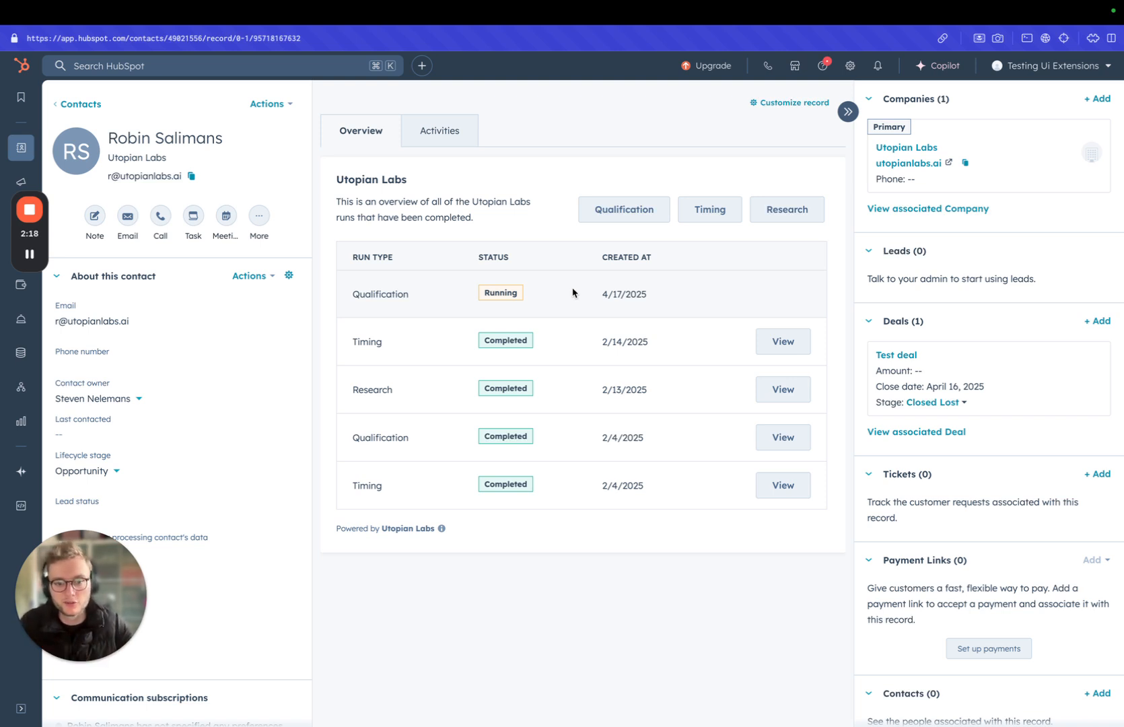
Step: View the 2/14/2025 Timing run's score, reasoning, research conclusion and scanned sources, closing the research timeline when done
left_click(784, 343)
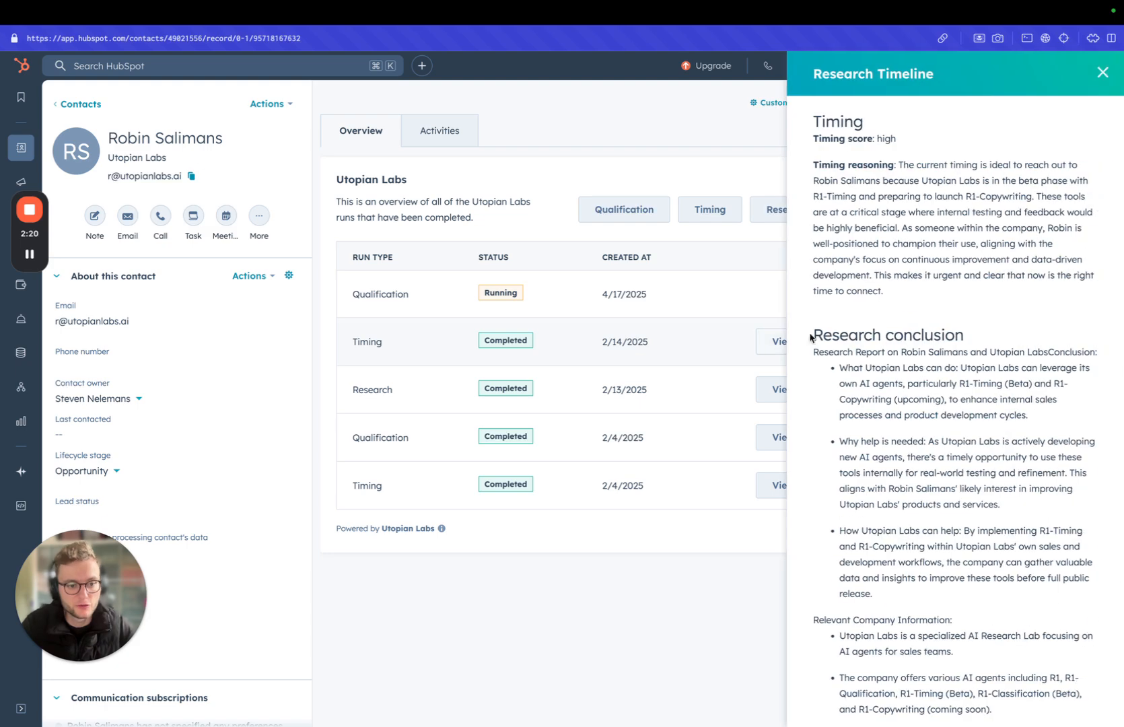
left_click_drag(821, 139, 967, 312)
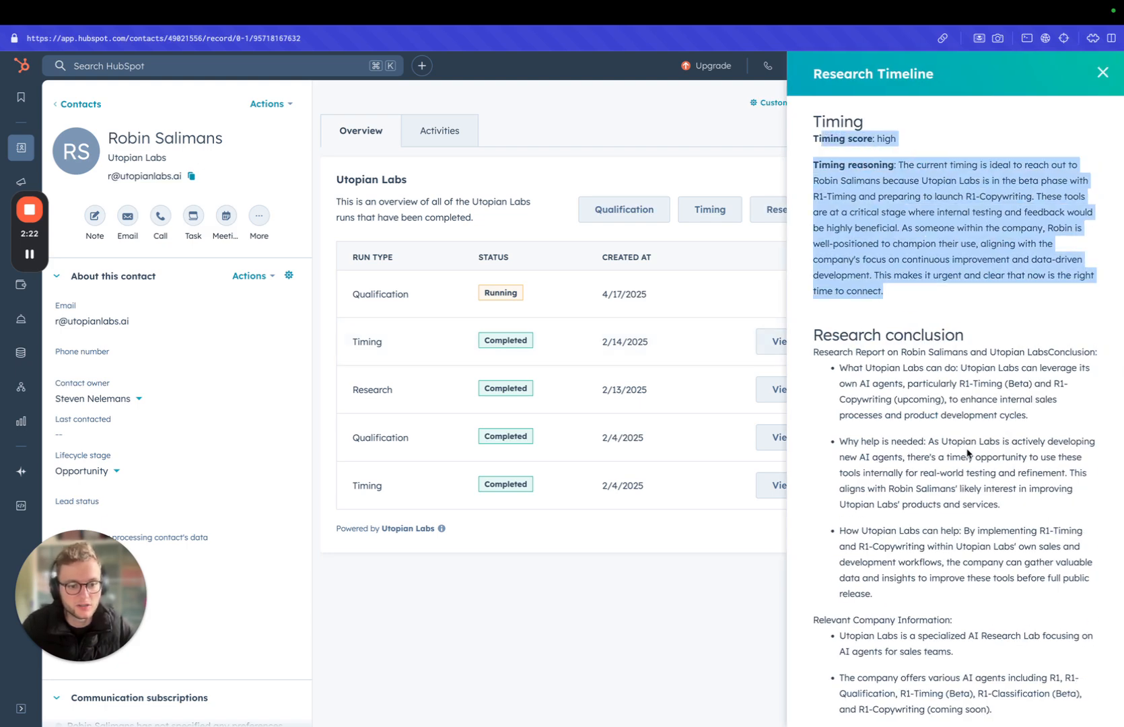
scroll(913, 493, "down", 10)
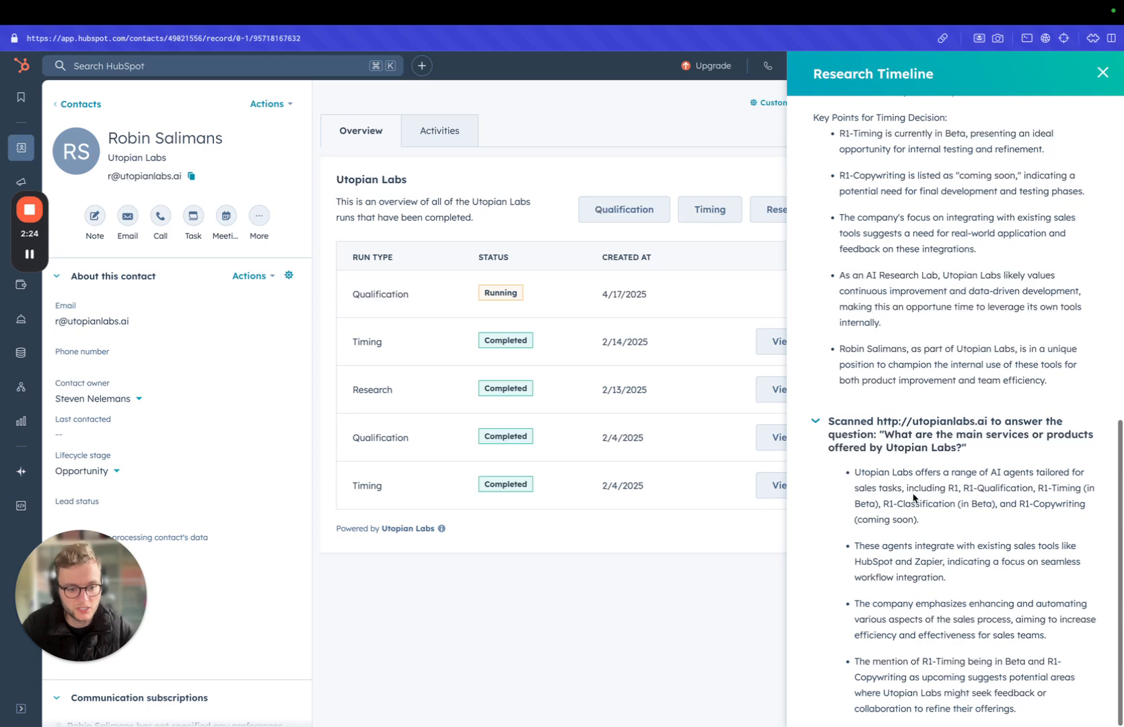
left_click(894, 431)
left_click(893, 679)
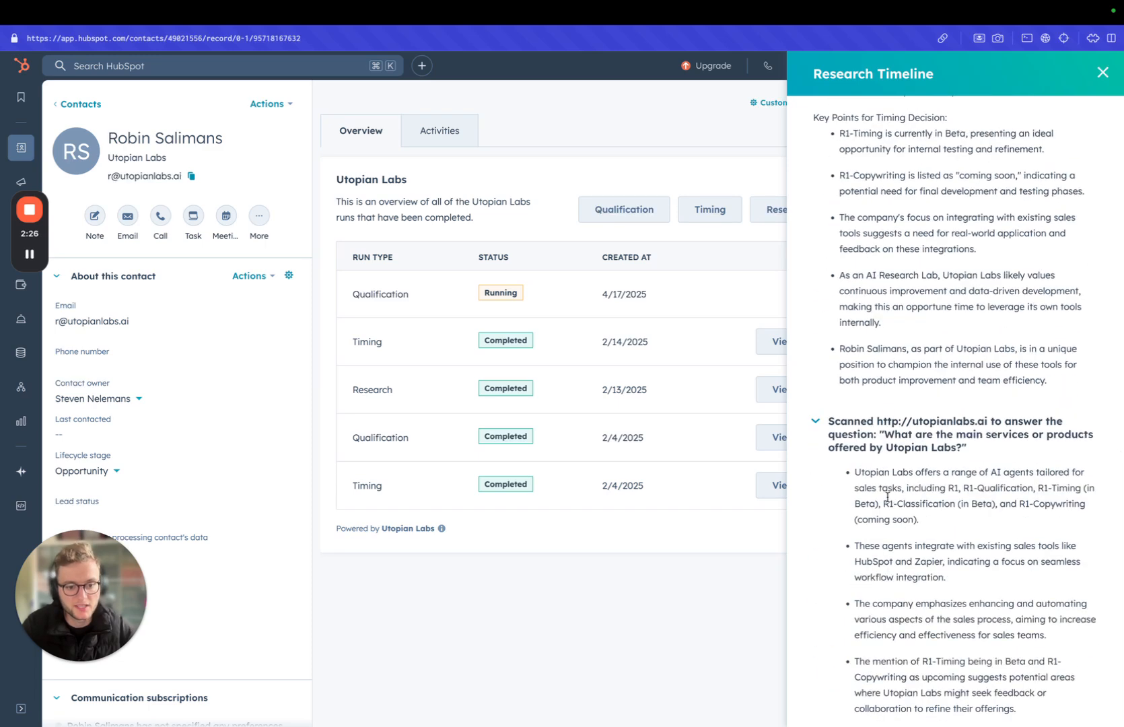
left_click(1102, 72)
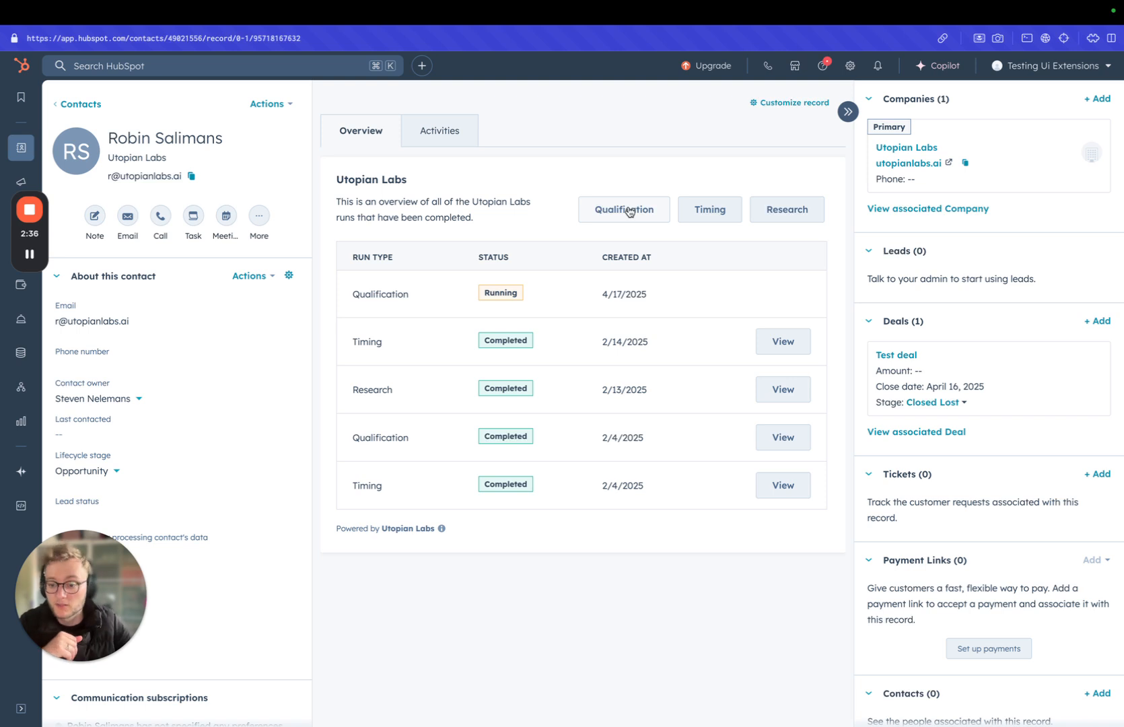
Step: Open the "Periodic closed/lost nurturing" deal workflow from the automation workflows
mouse_move(21, 387)
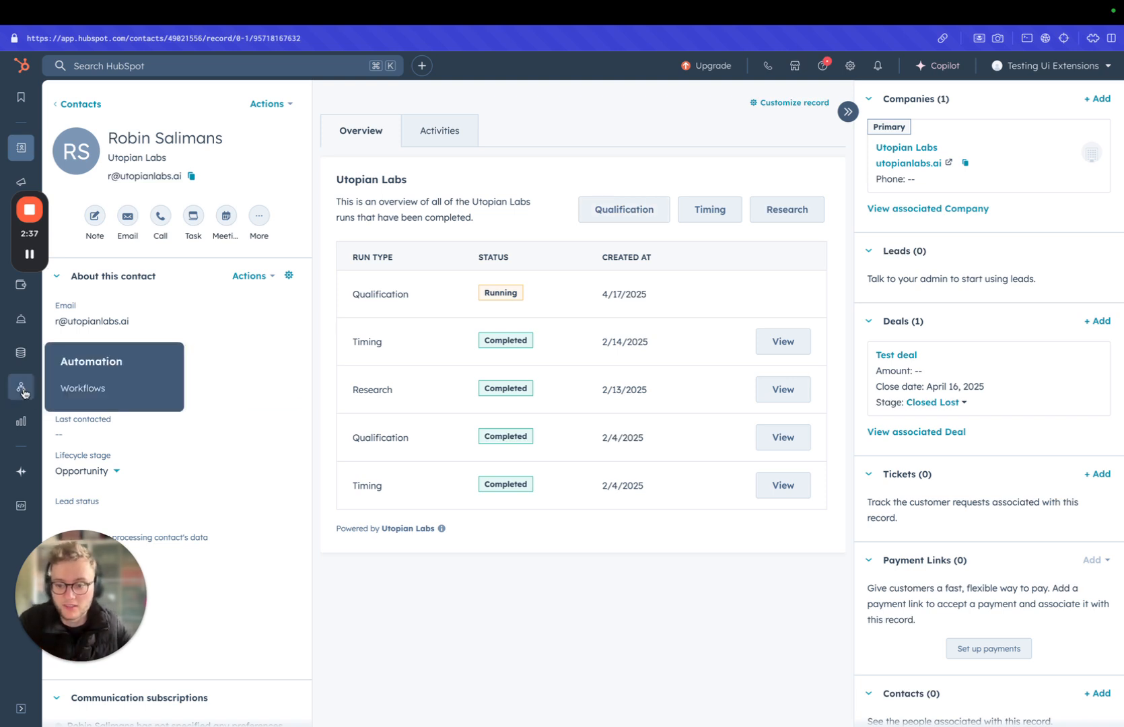
left_click(72, 388)
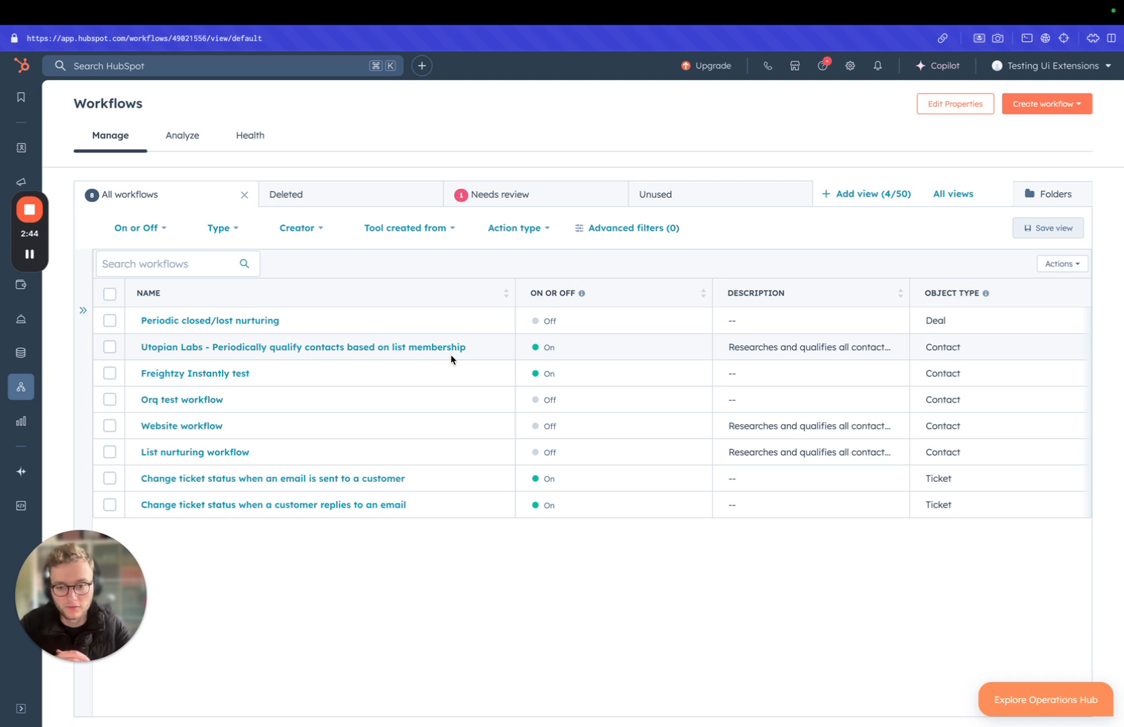
left_click(197, 323)
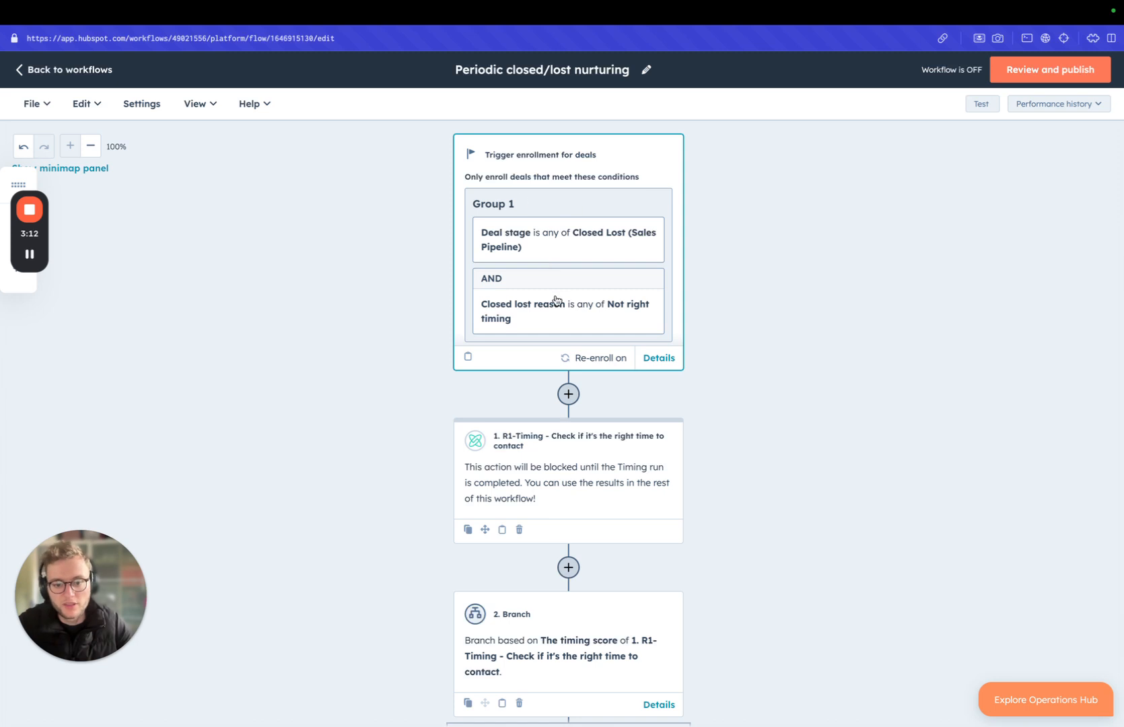
Step: Examine the workflow's enrollment trigger, R1-Timing action, timing score branch, and the actions in both branch paths
scroll(555, 300, "down", 1)
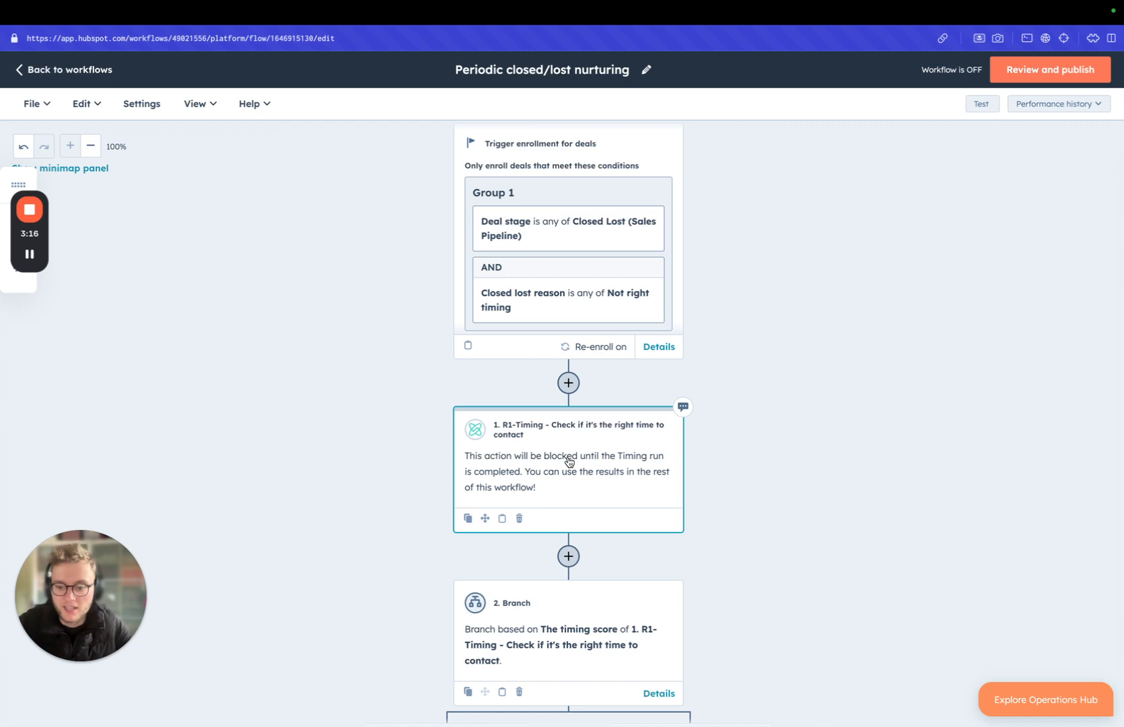
scroll(596, 418, "down", 3)
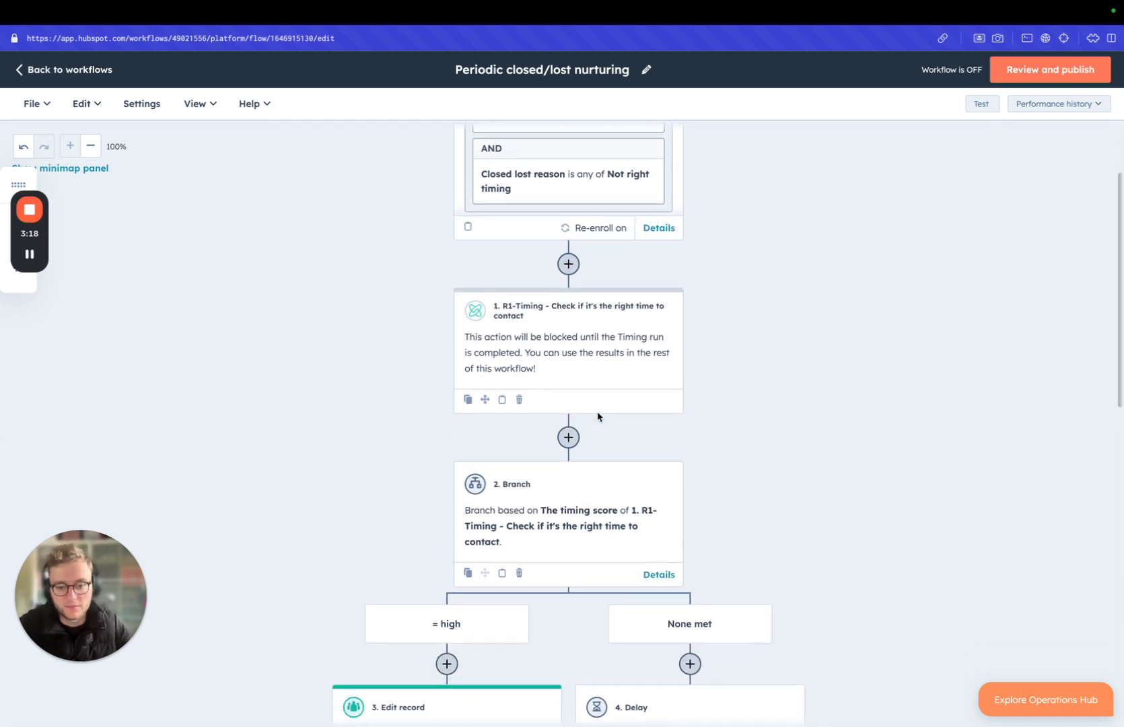
scroll(597, 418, "up", 3)
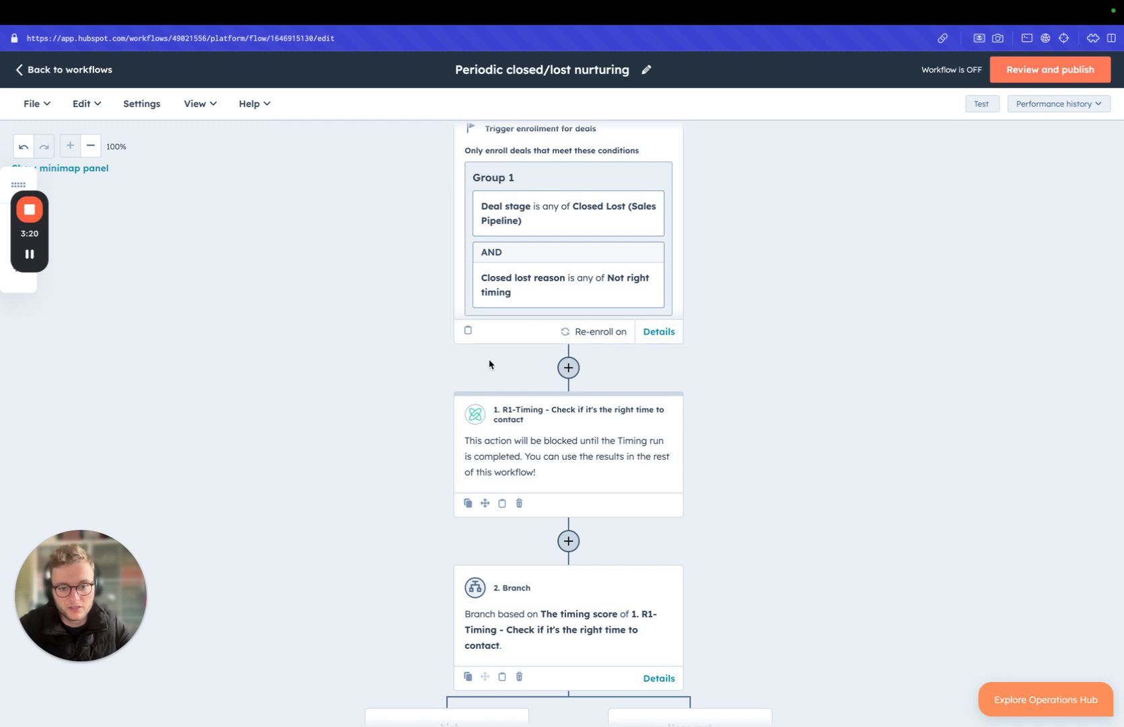
scroll(589, 389, "down", 2)
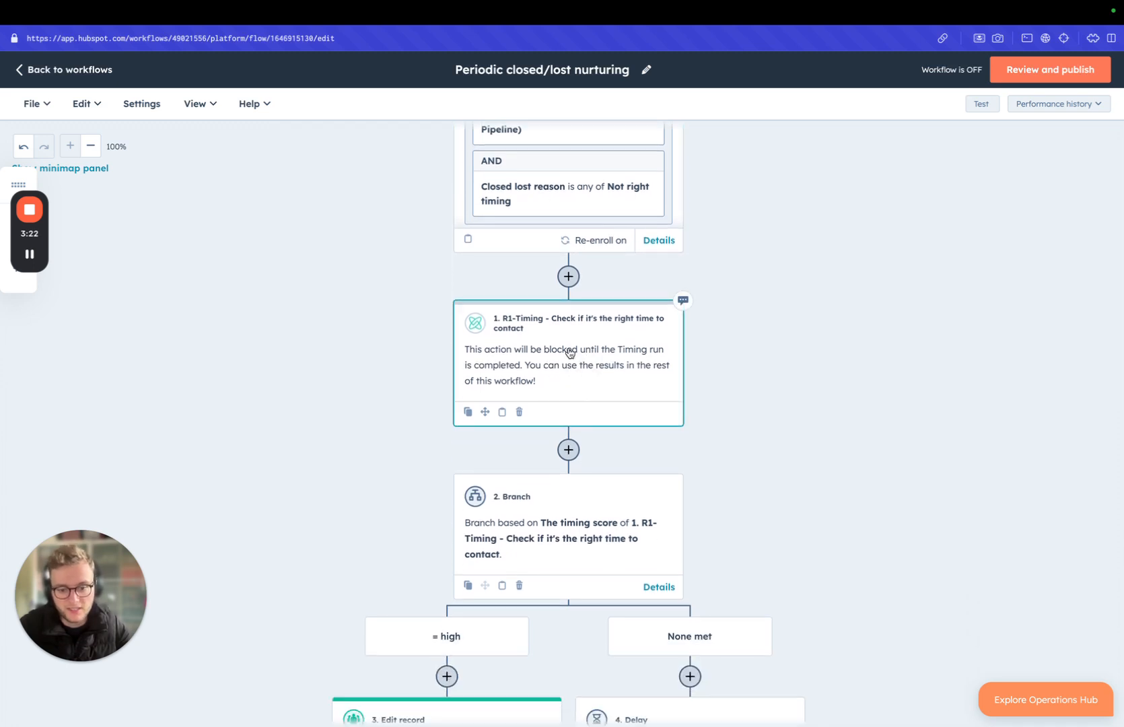
scroll(571, 353, "down", 5)
scroll(497, 450, "down", 4)
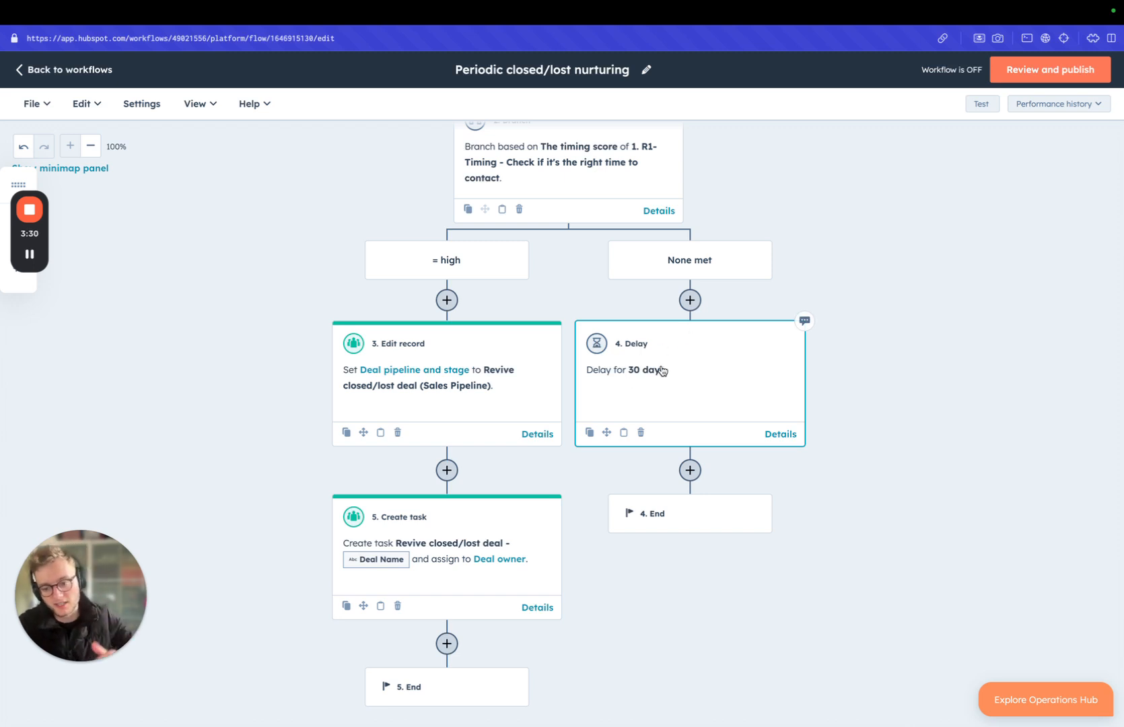
scroll(666, 370, "up", 5)
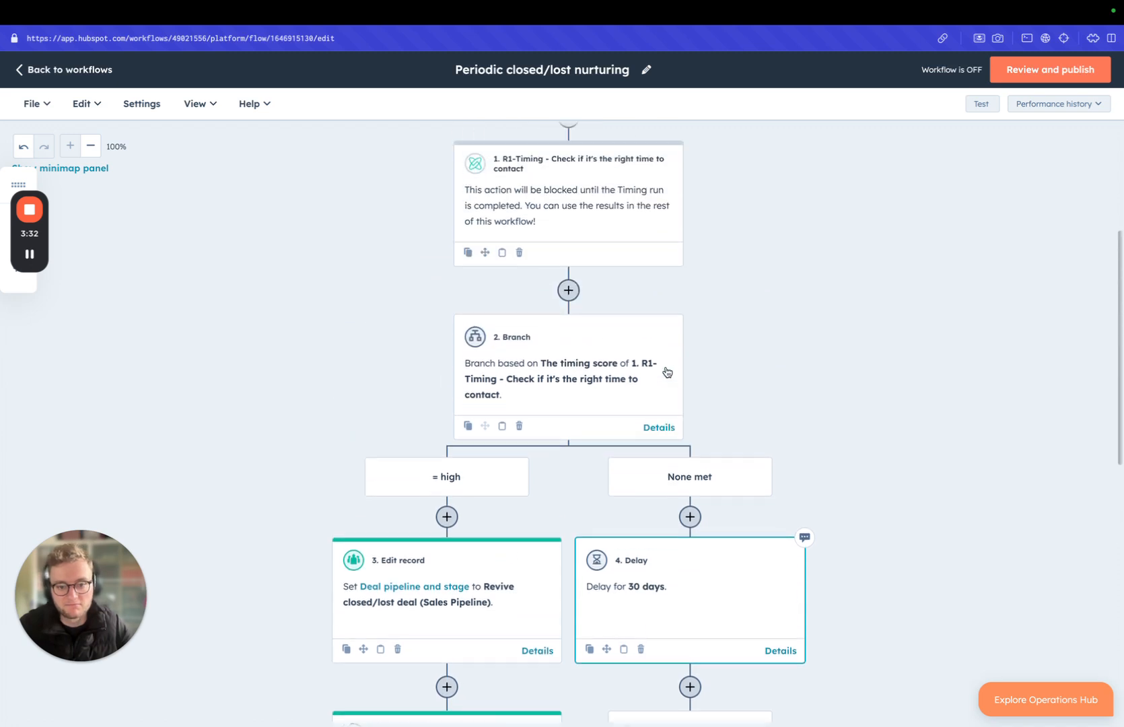
scroll(778, 344, "up", 1)
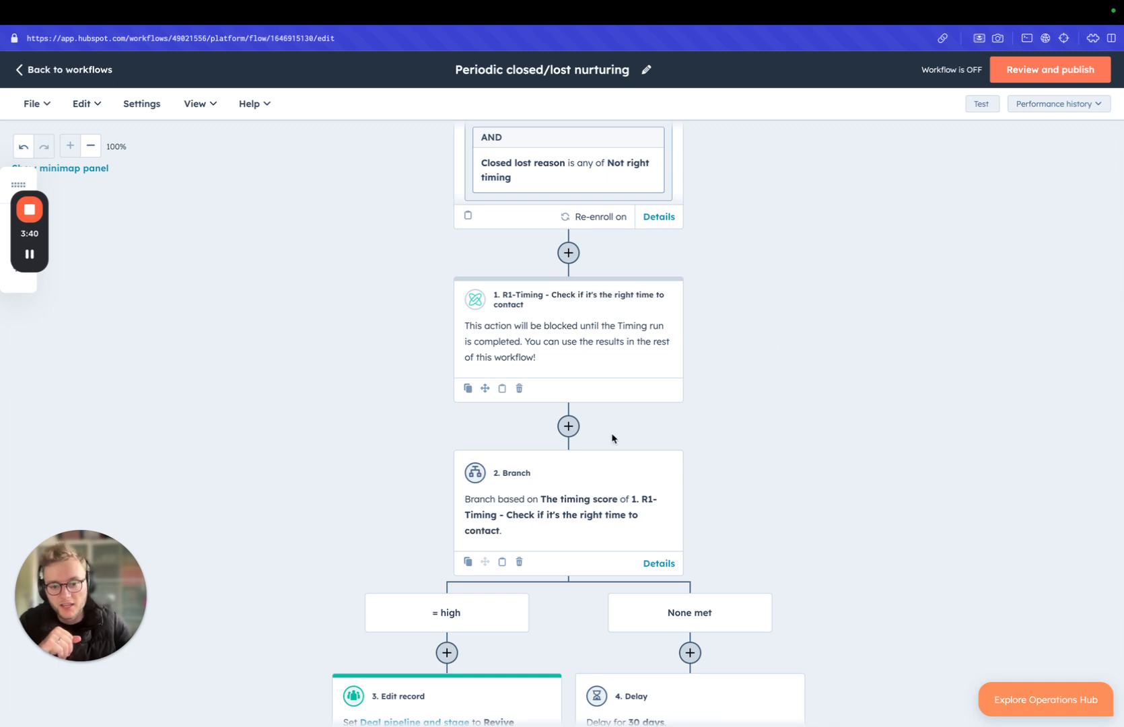
Step: Insert the Utopian Labs "R1-Qualification - Check if it's an ICP" action between the R1-Timing action and the branch
left_click(568, 425)
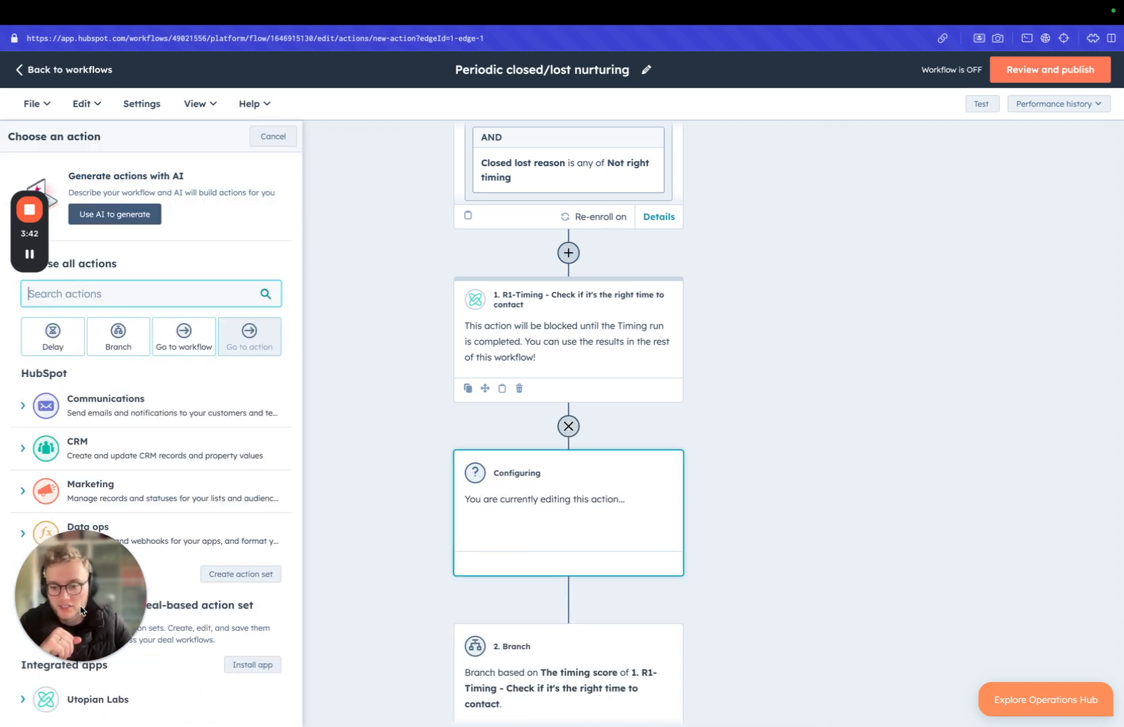
left_click_drag(80, 611, 1082, 661)
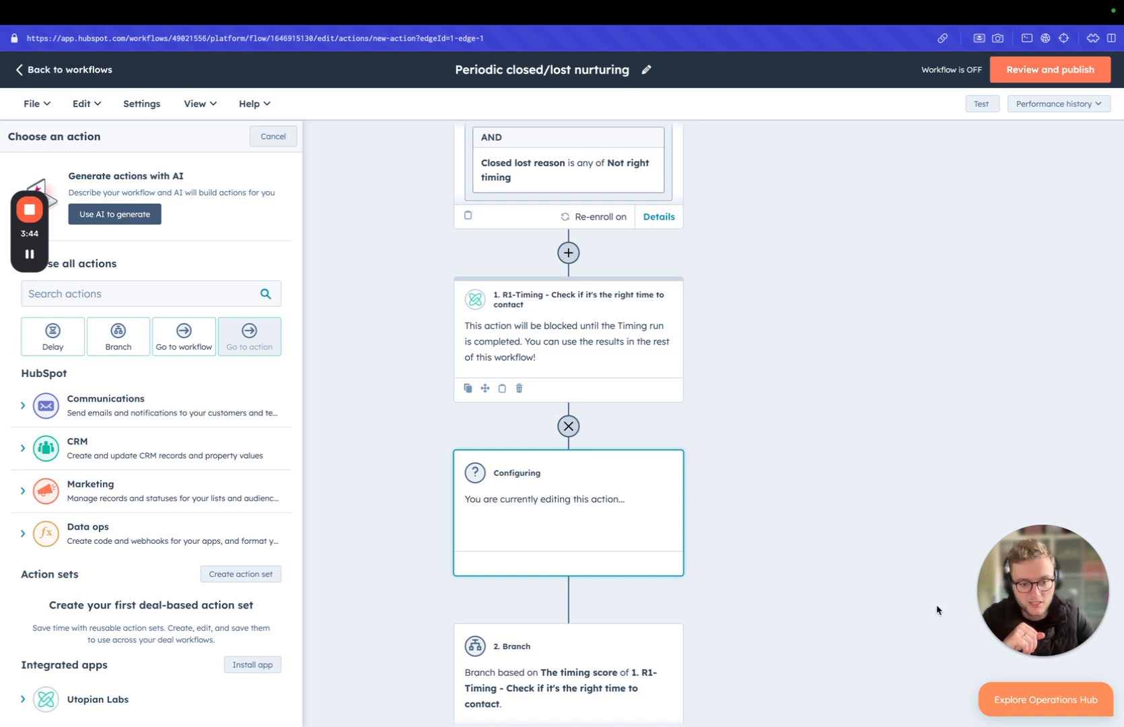
scroll(71, 501, "down", 1)
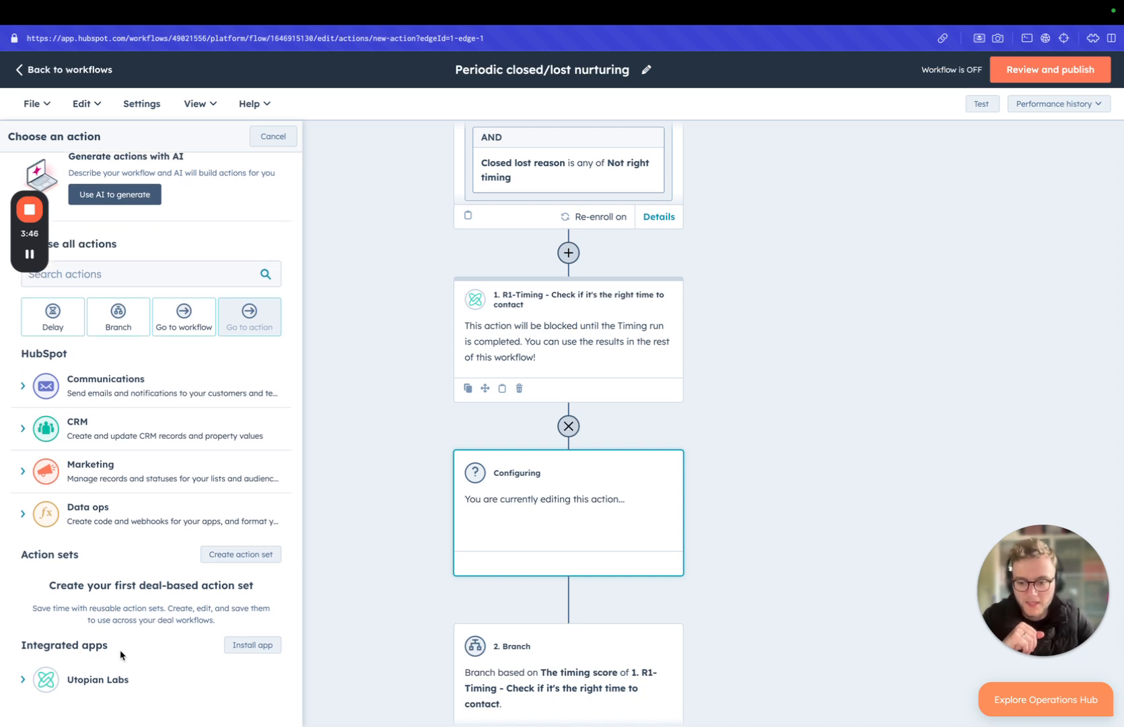
left_click(23, 680)
scroll(81, 685, "down", 5)
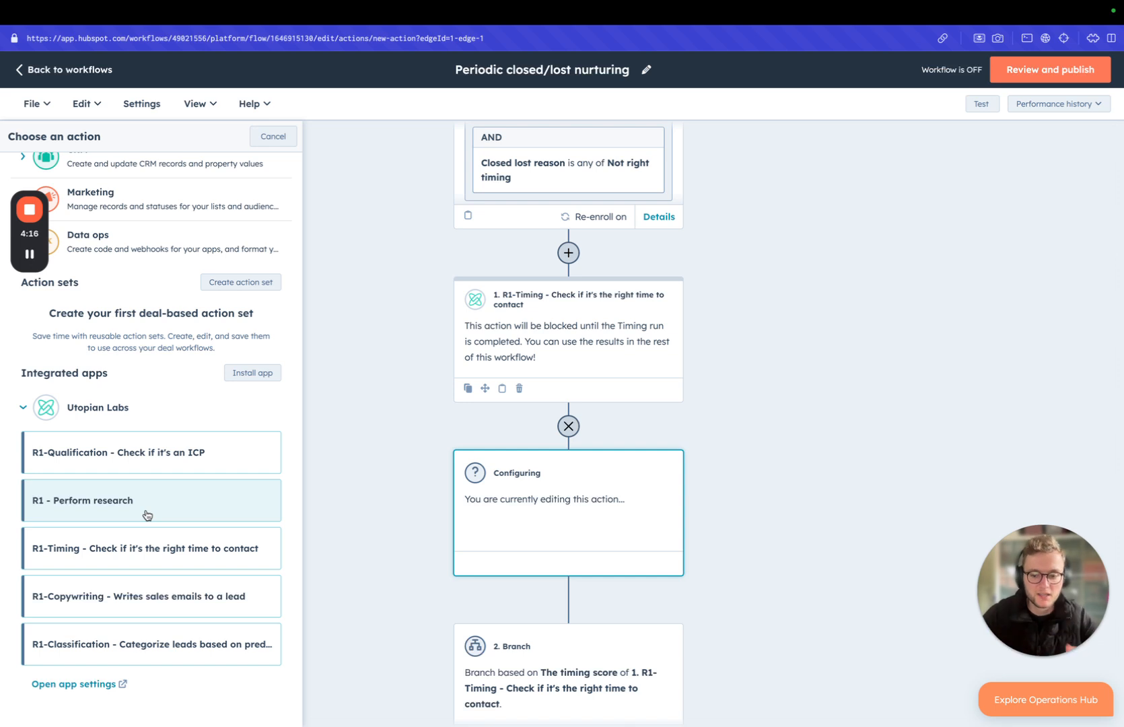
left_click(124, 455)
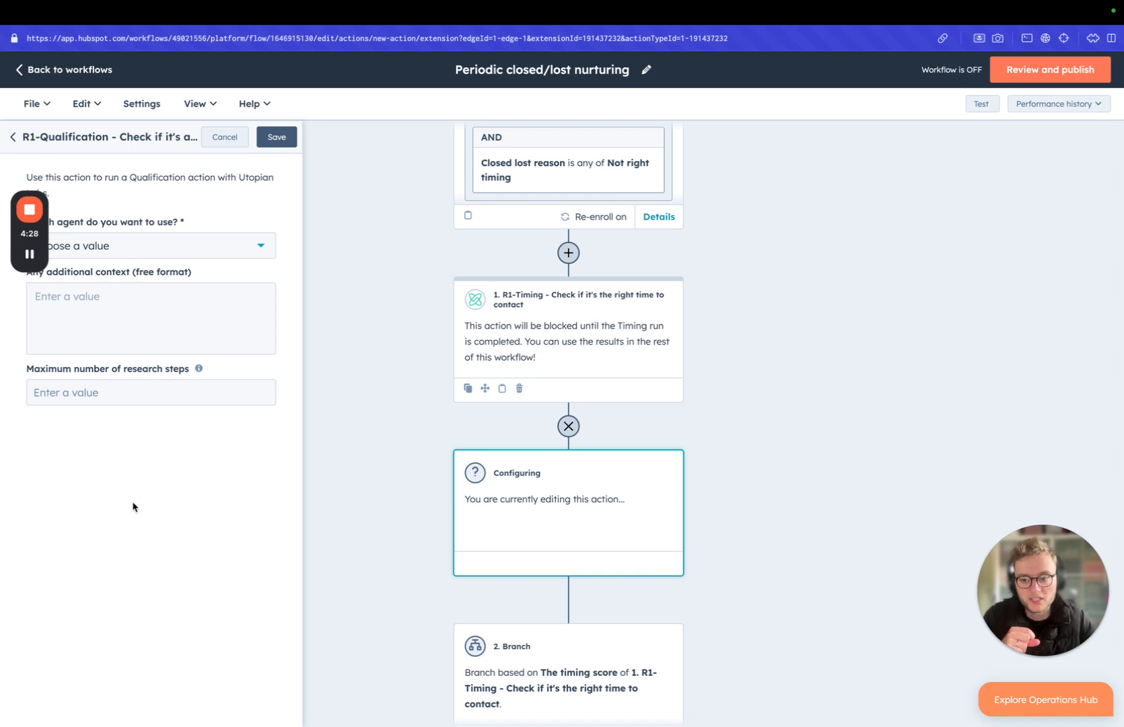
left_click_drag(35, 237, 42, 162)
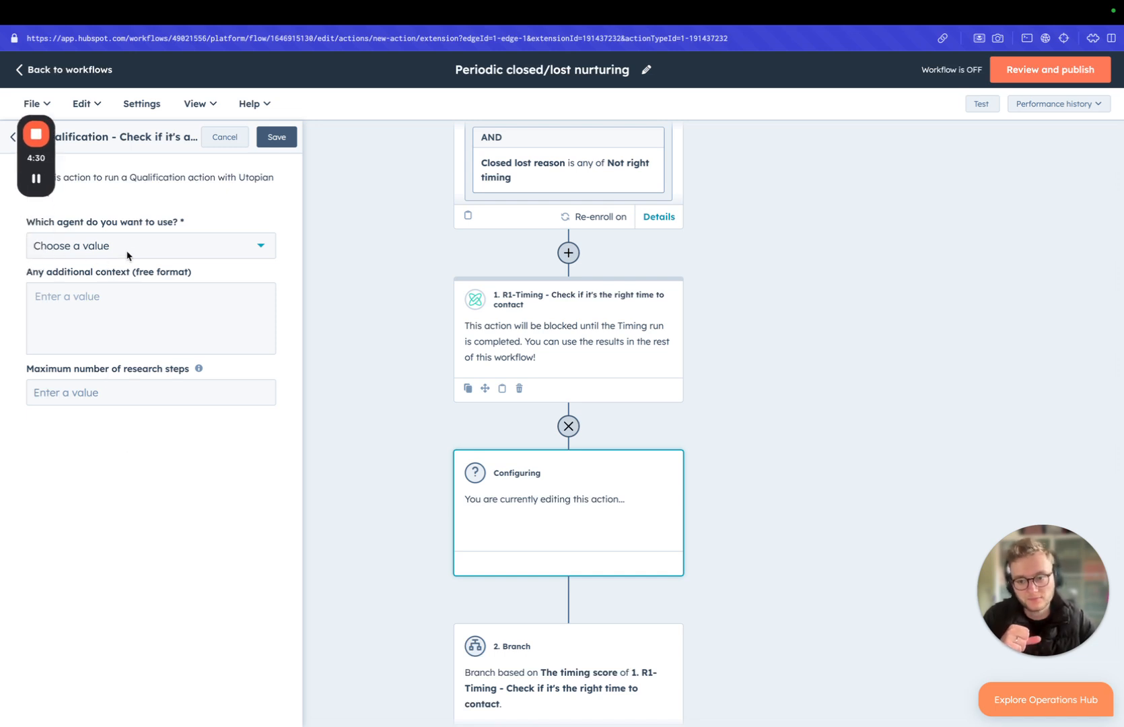
Step: Inspect the agent choices and the additional context field of the R1-Qualification action without choosing a value
left_click(101, 253)
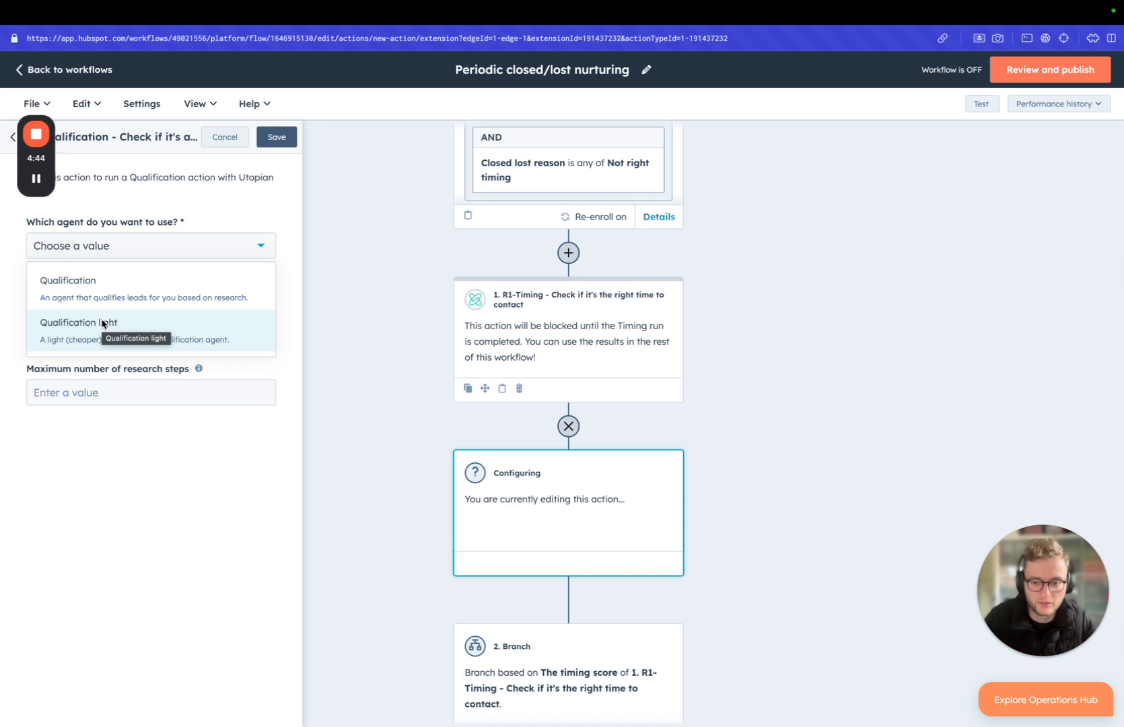
left_click(135, 512)
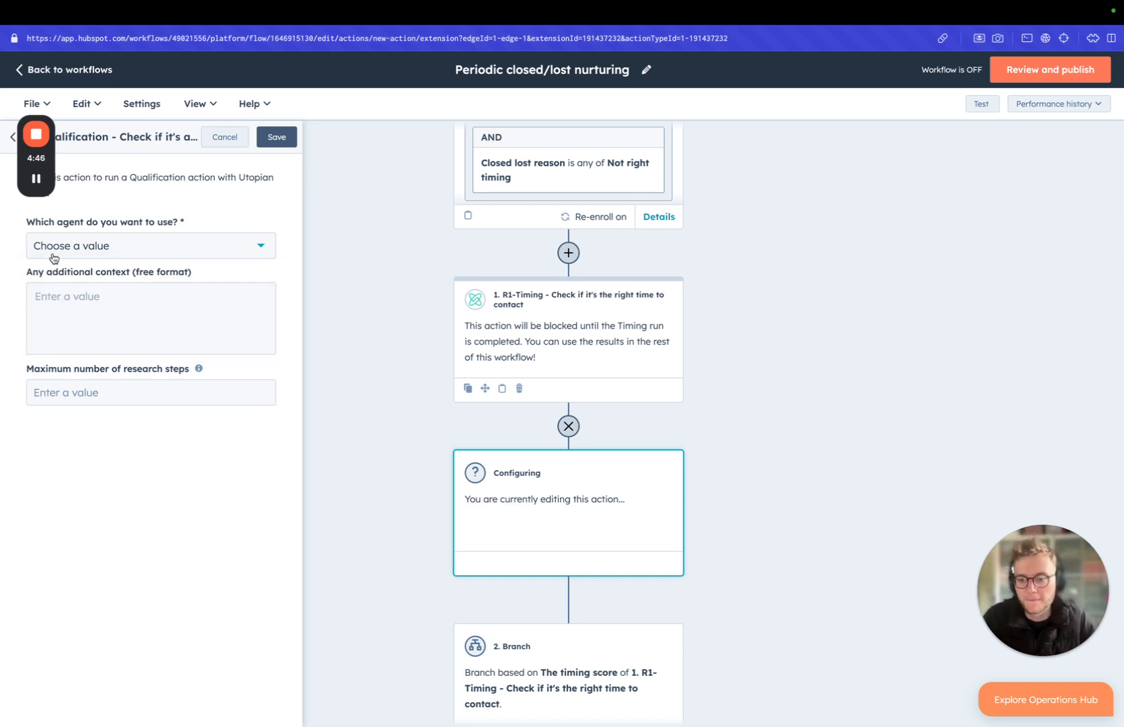
left_click(103, 309)
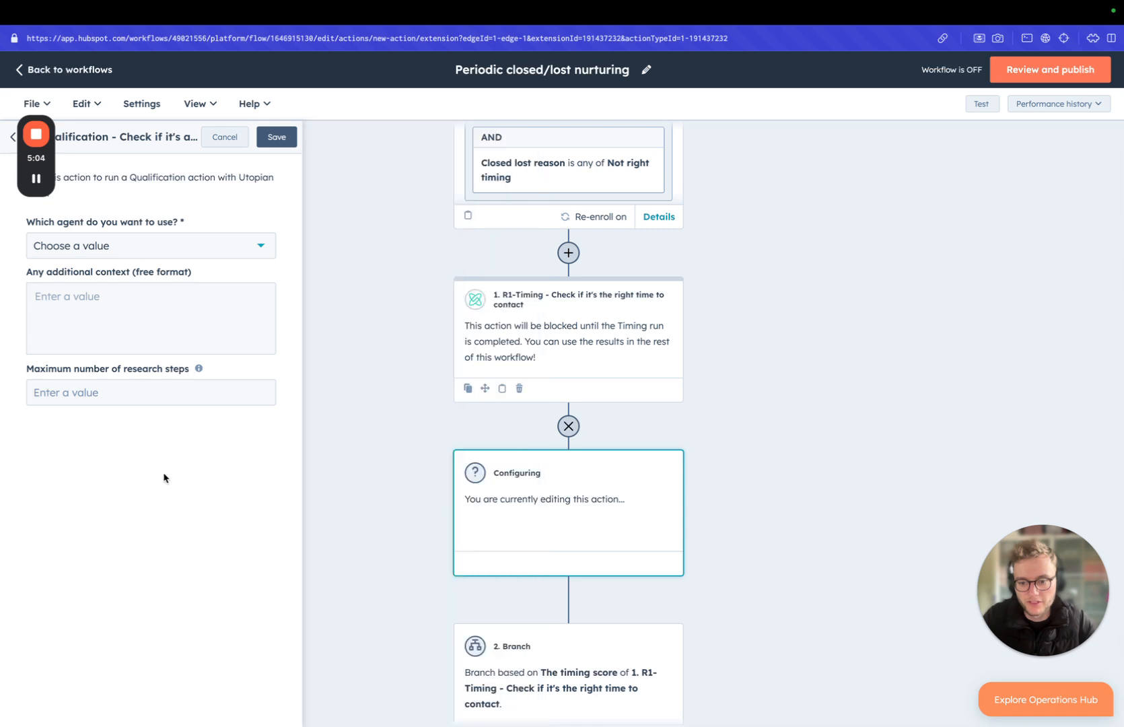
left_click(164, 476)
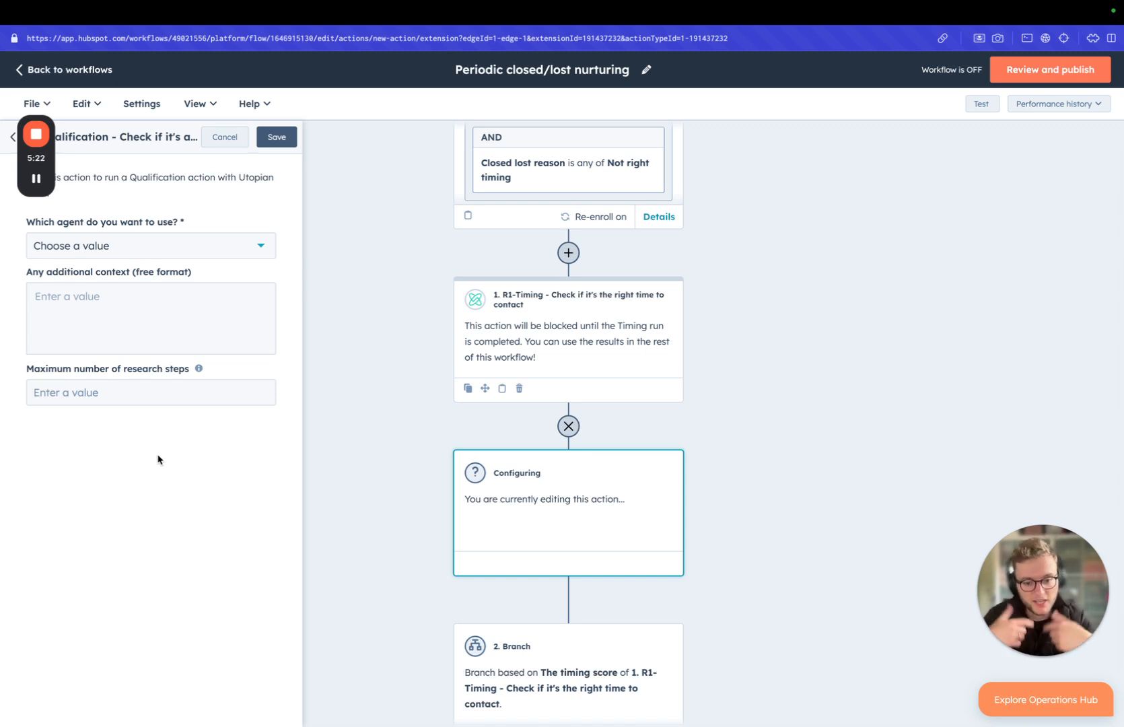
Step: Check the timing score branch below the new action and open the data variables for the qualification action's additional context
scroll(523, 404, "down", 2)
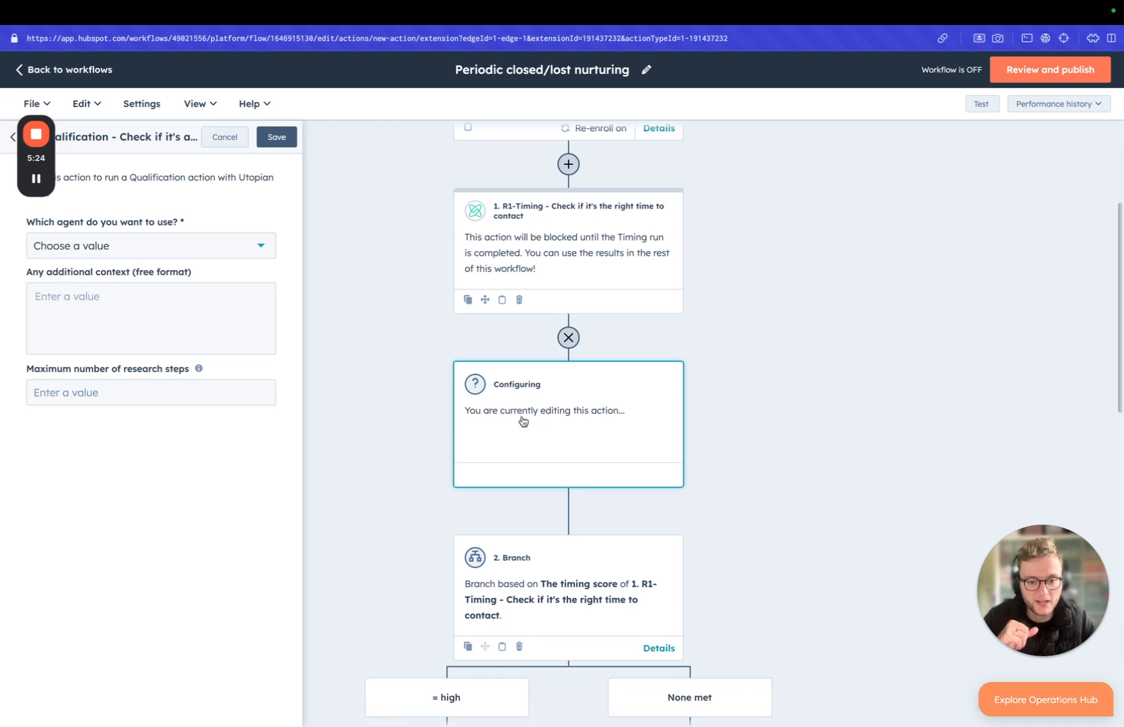
scroll(488, 379, "down", 2)
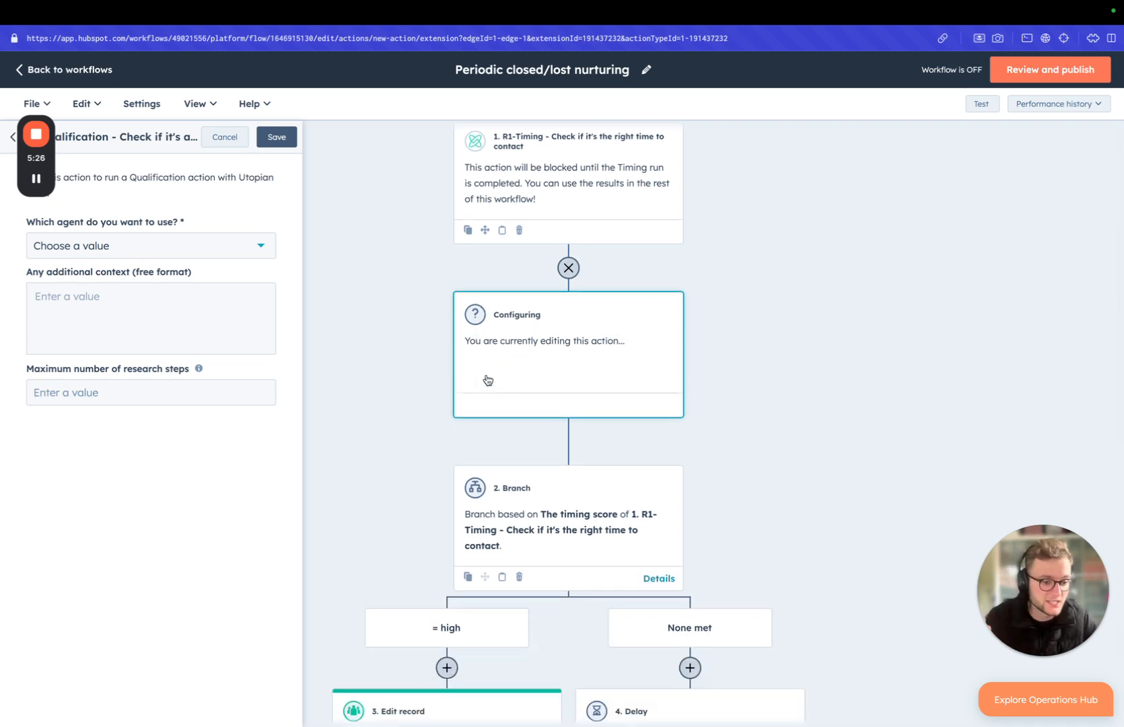
scroll(511, 380, "down", 5)
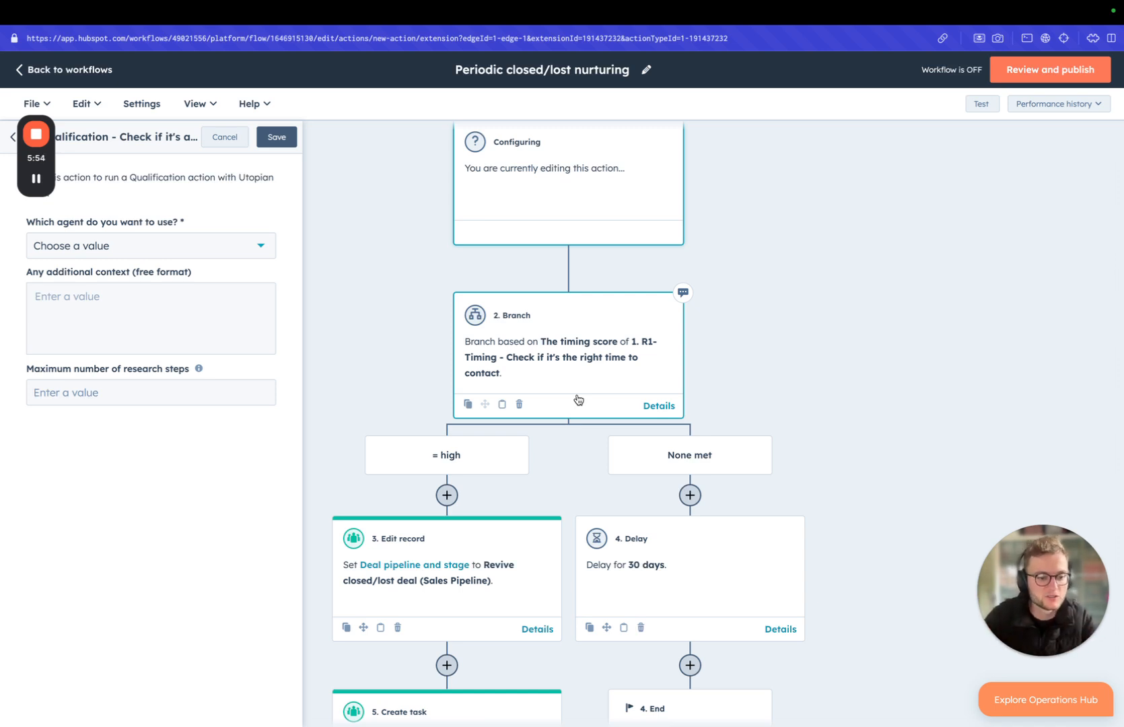
left_click(146, 316)
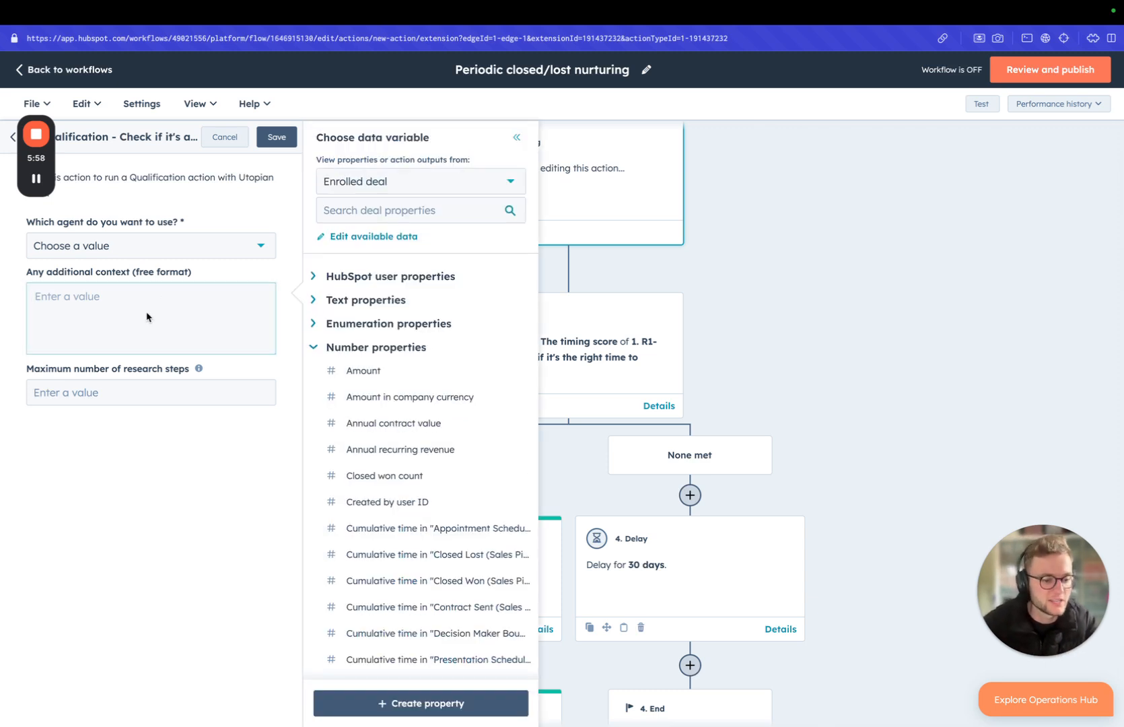